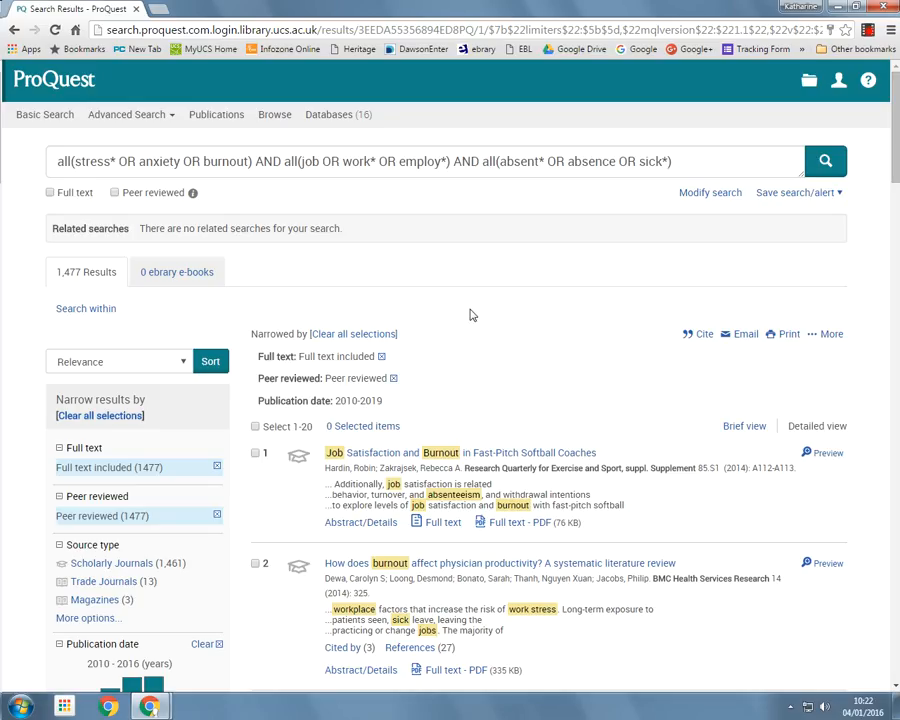
Step: View the registration form for a new My Research account from the save-search sign-in, and close it
click(810, 196)
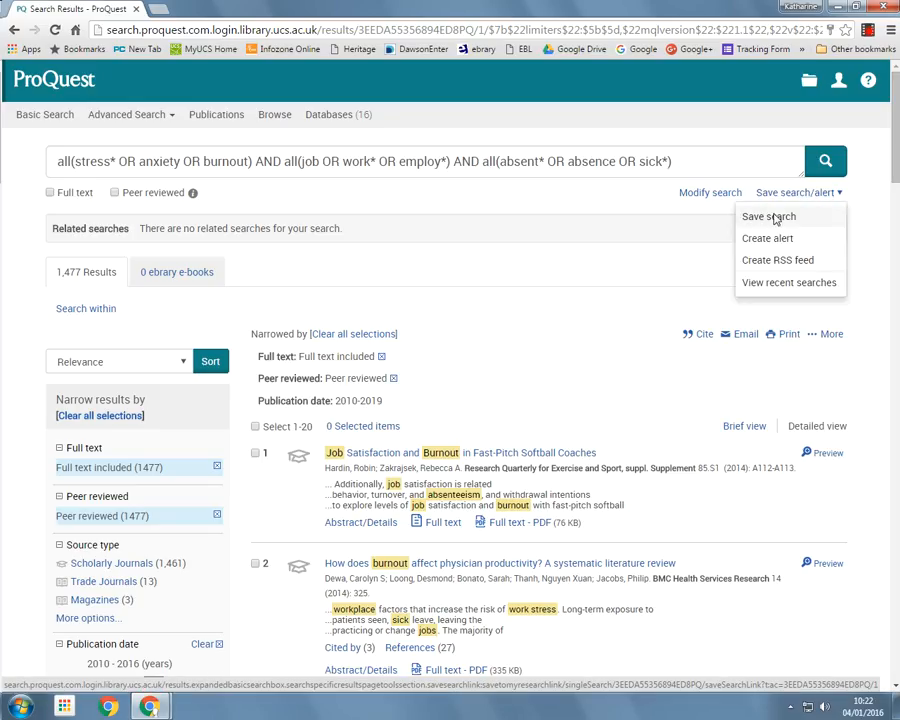
click(778, 217)
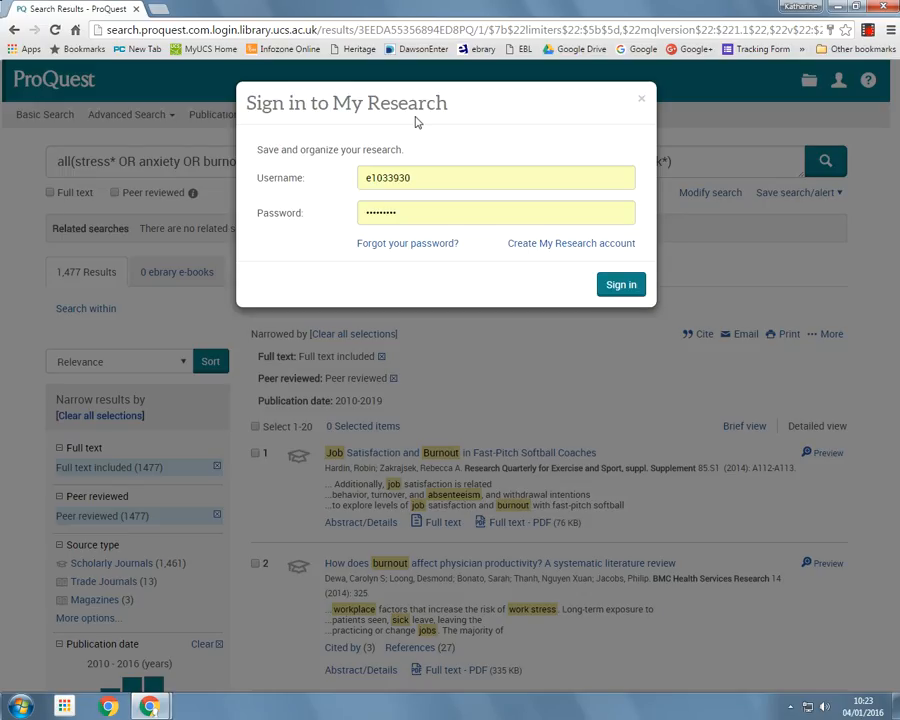
click(572, 243)
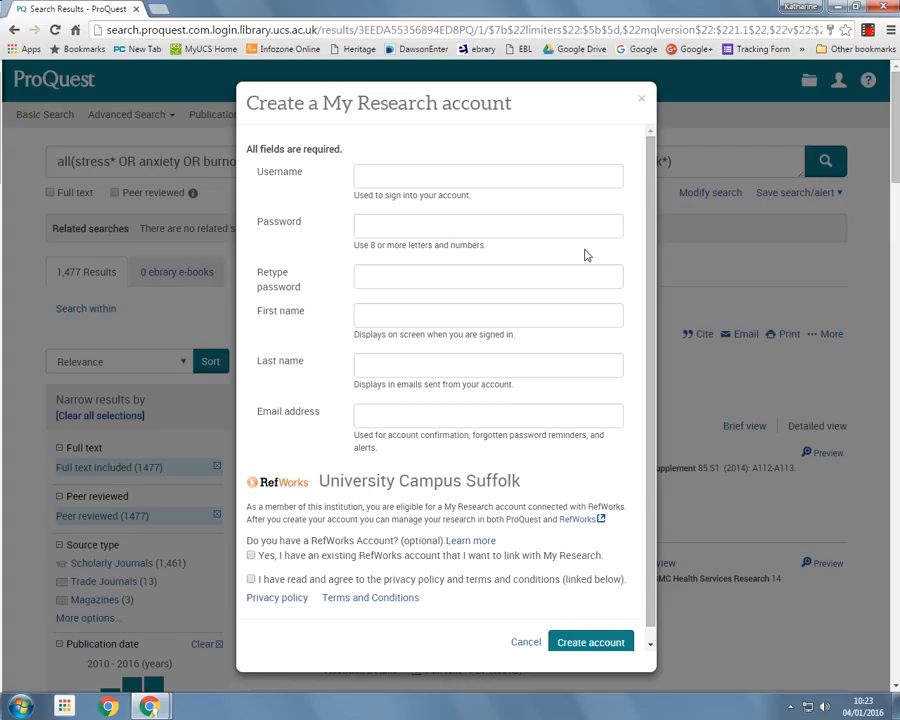
click(642, 101)
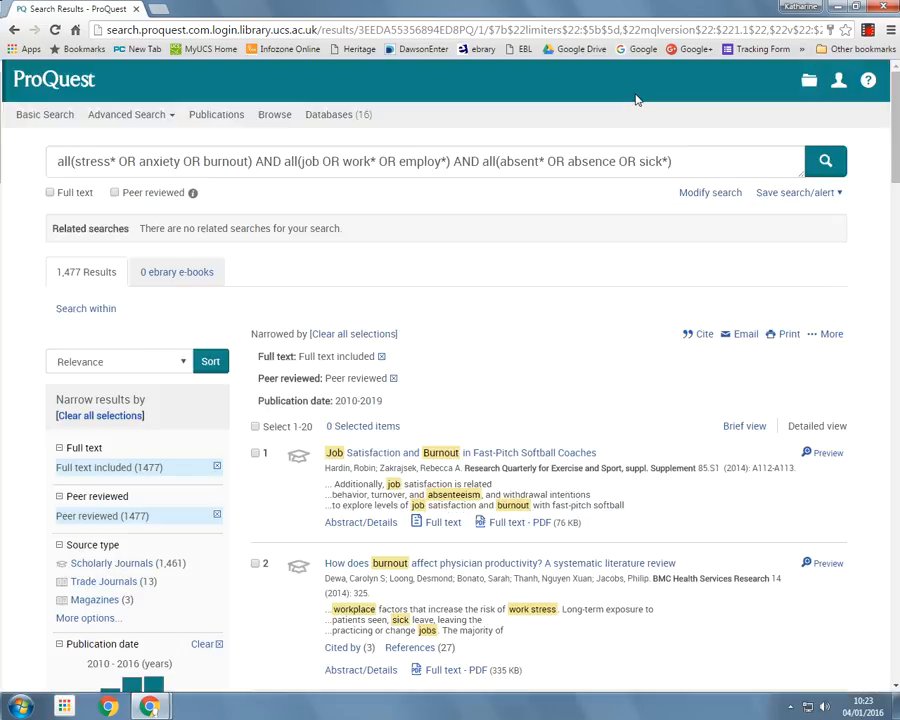
Step: Choose to save the current search and sign in to My Research with the prefilled credentials
click(789, 194)
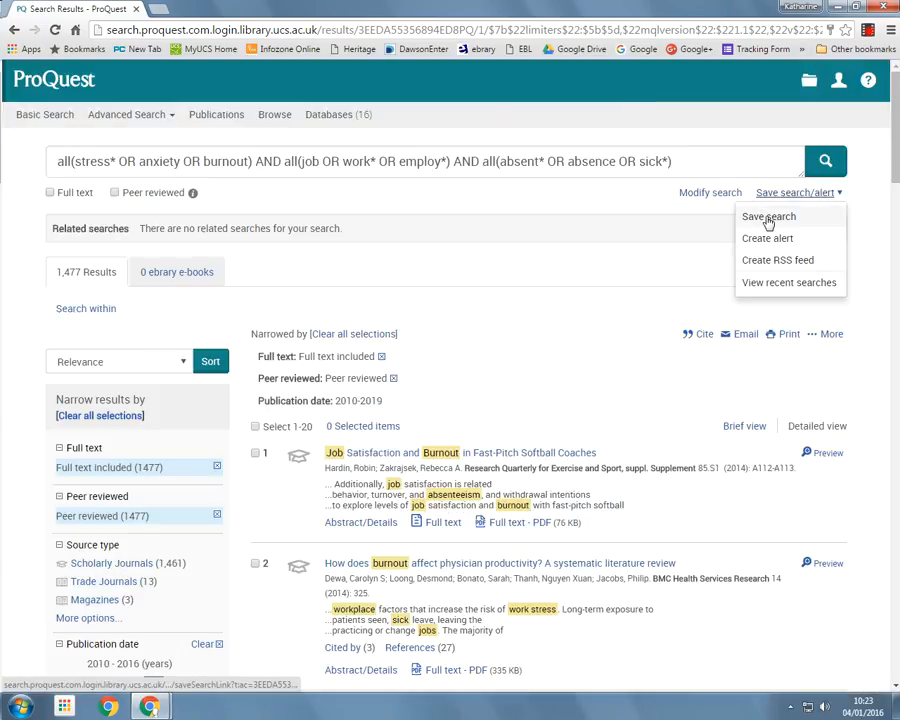
click(766, 215)
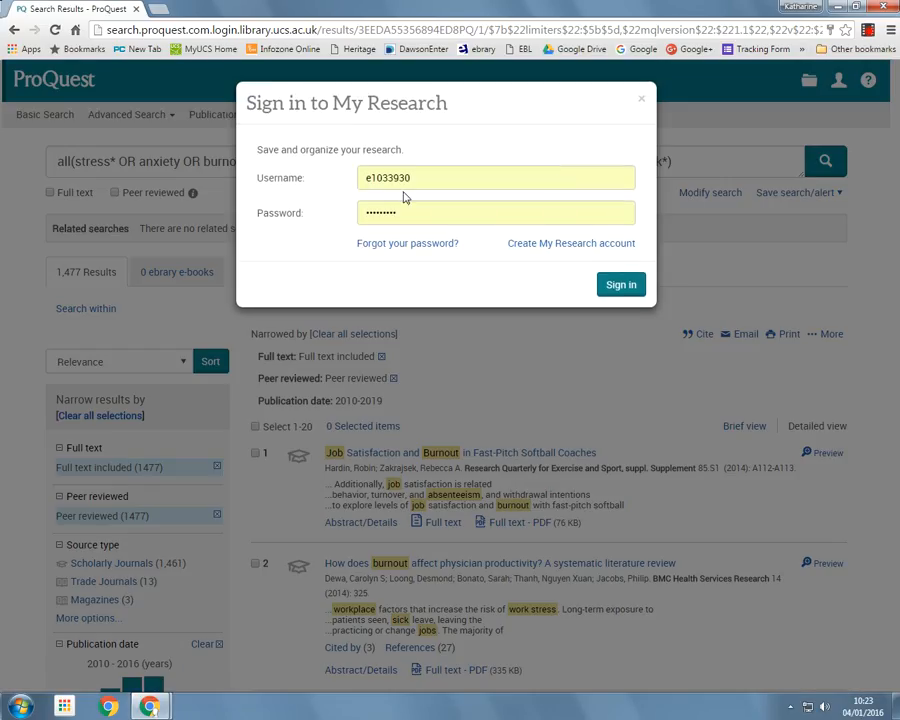
click(612, 290)
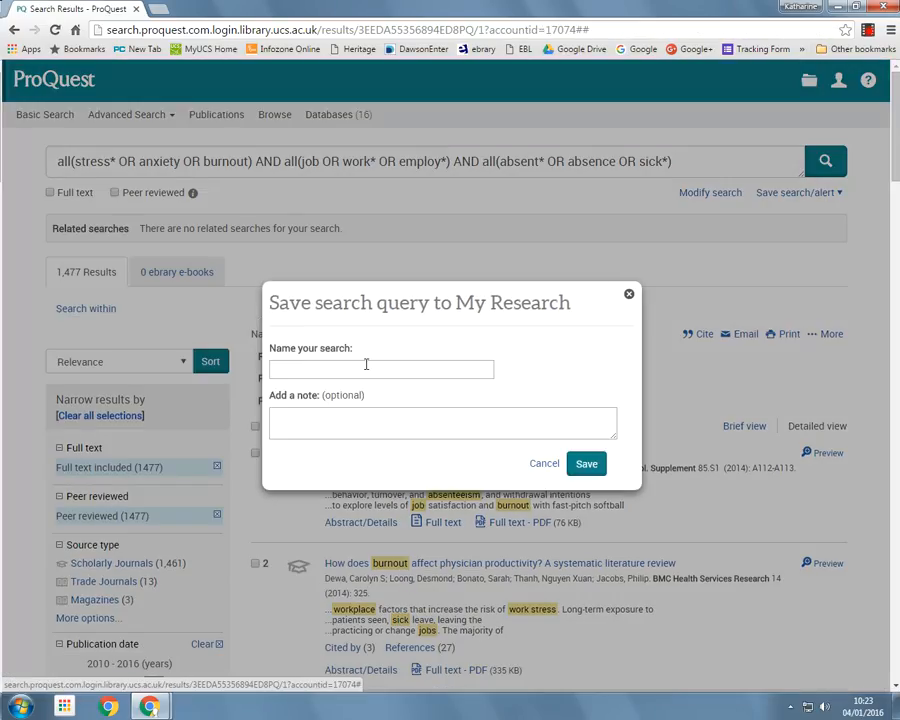
Step: Save the search query to My Research under the name "Work stress" and dismiss the confirmation
click(369, 365)
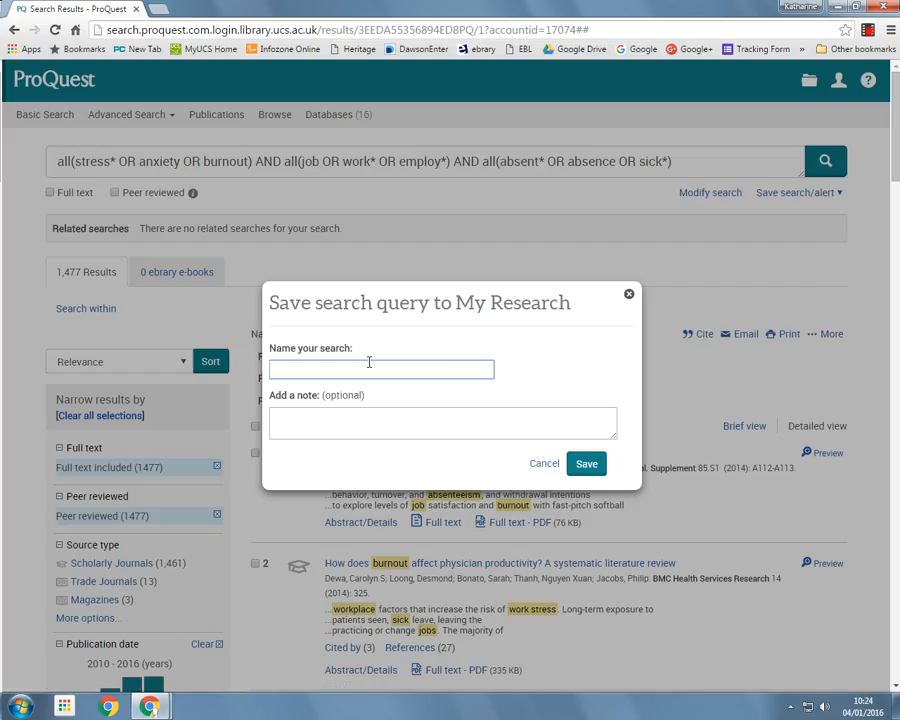
text(Work stress)
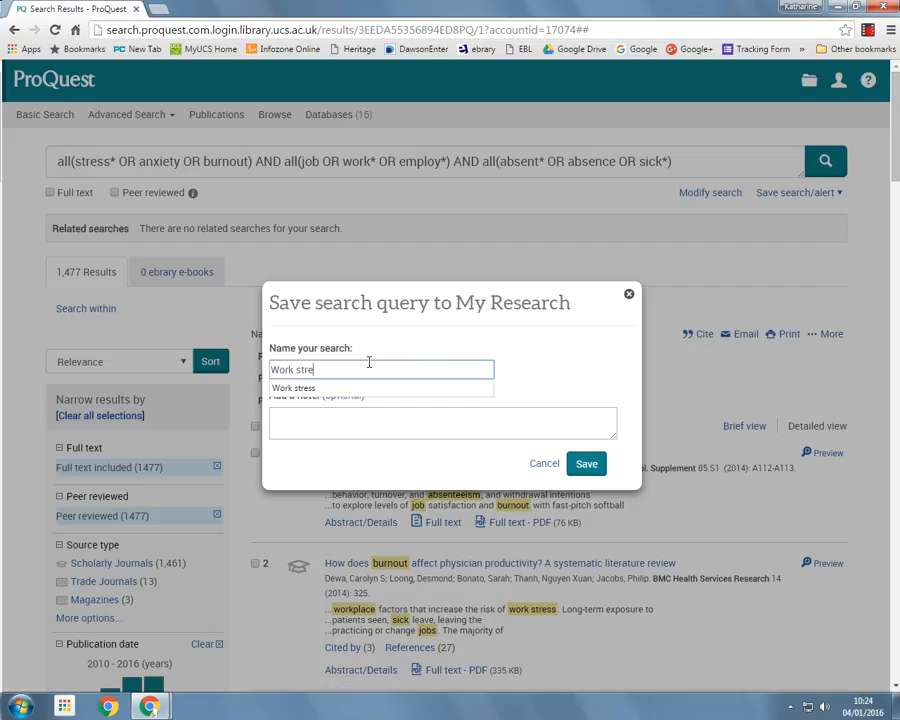
click(588, 465)
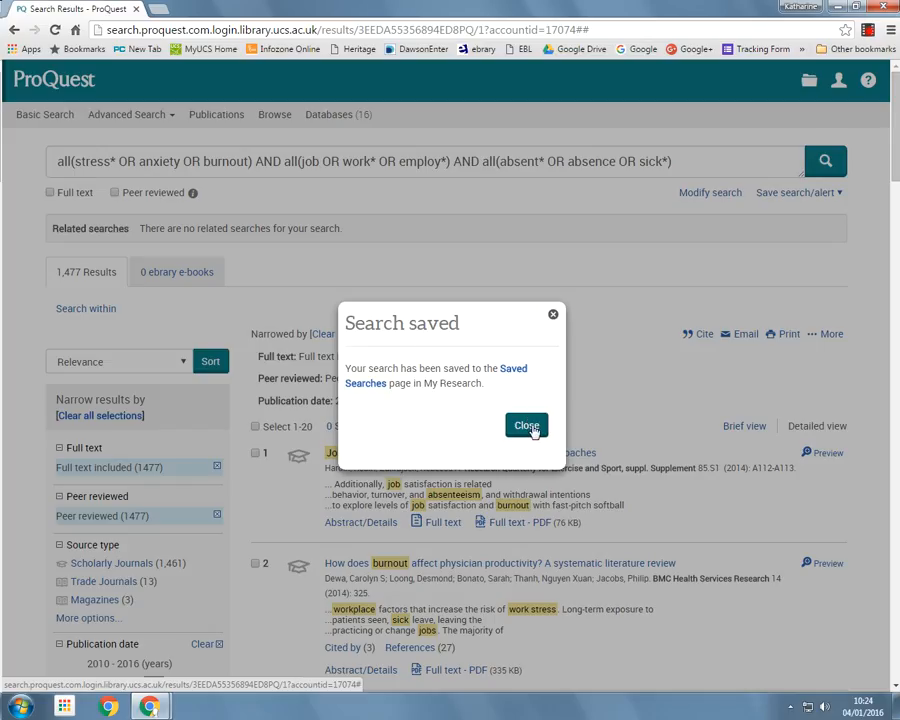
click(527, 426)
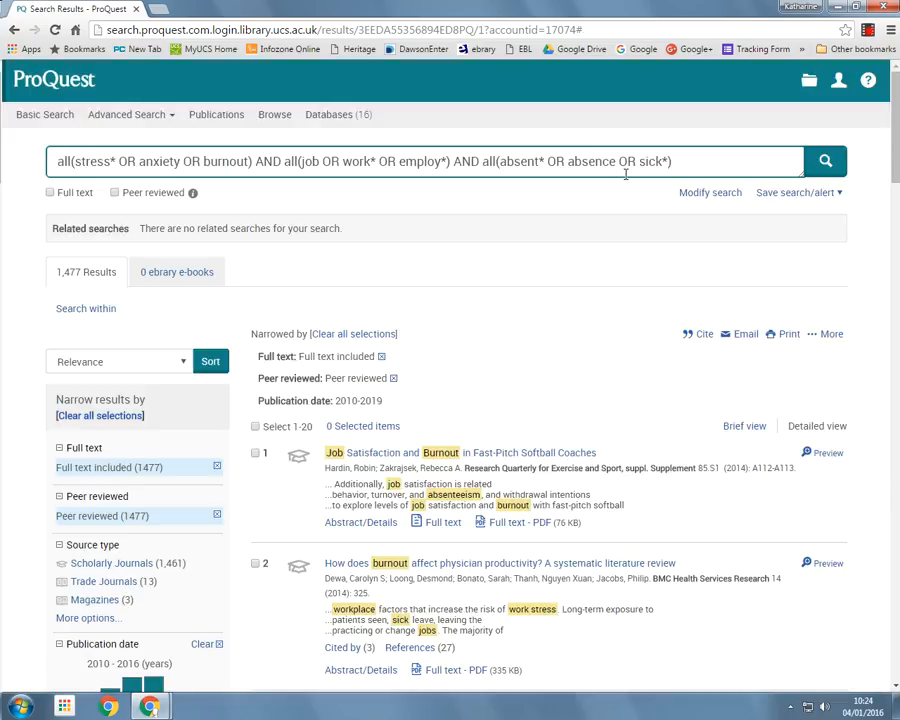
Step: View the saved documents in My Research and look through the list of saved searches
click(840, 79)
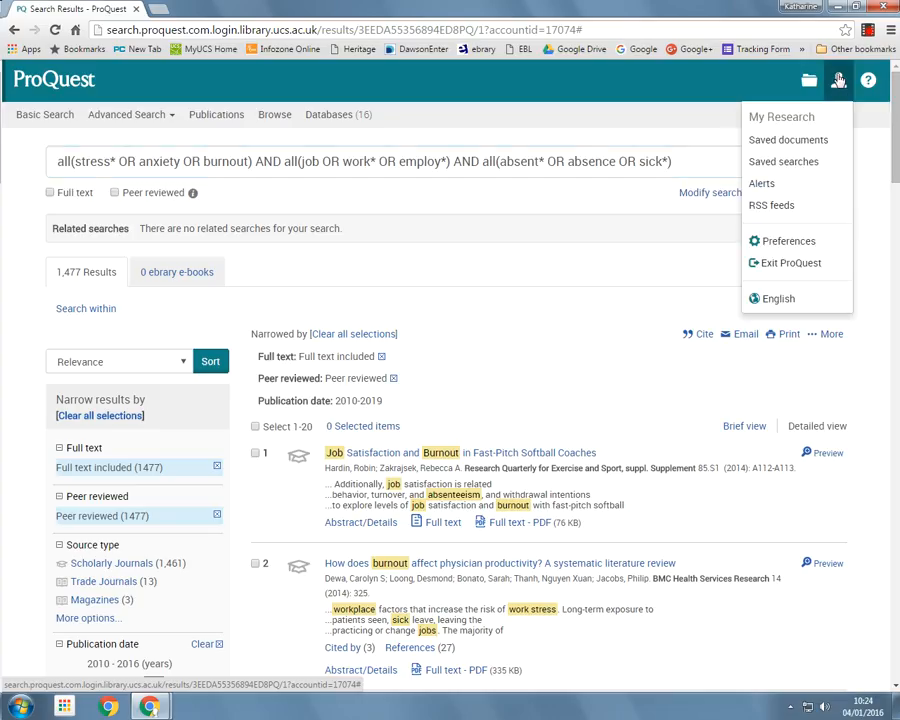
click(790, 140)
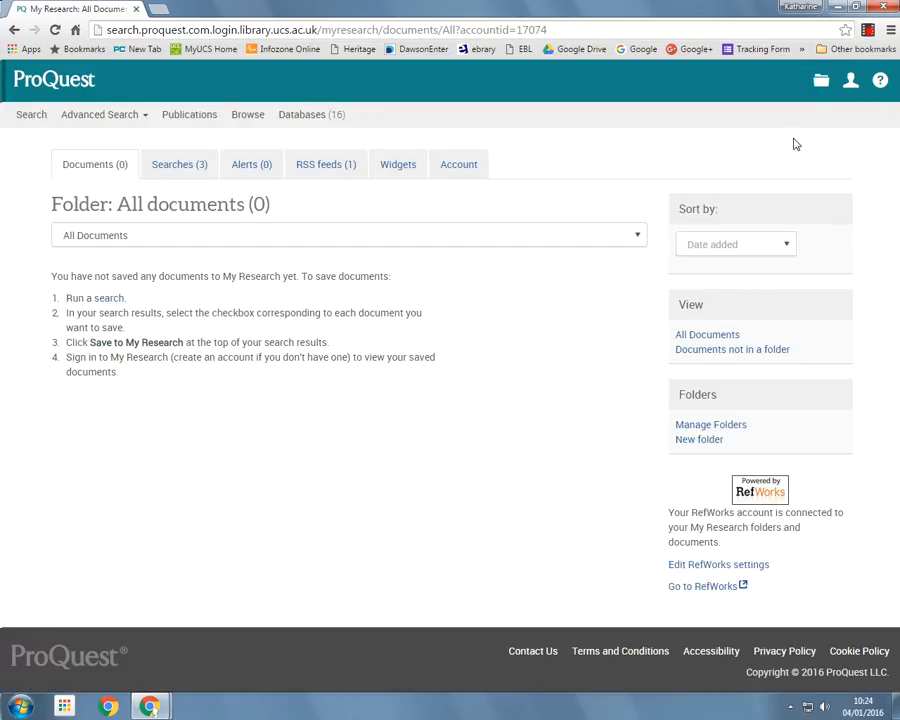
click(180, 170)
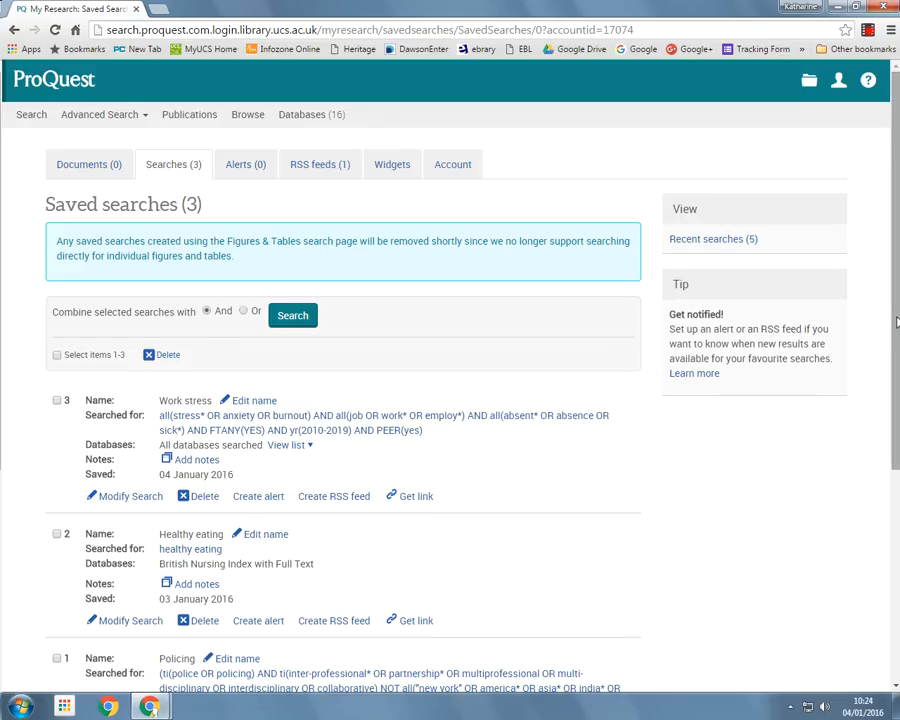
scroll(897, 372, down, 1)
scroll(897, 372, up, 1)
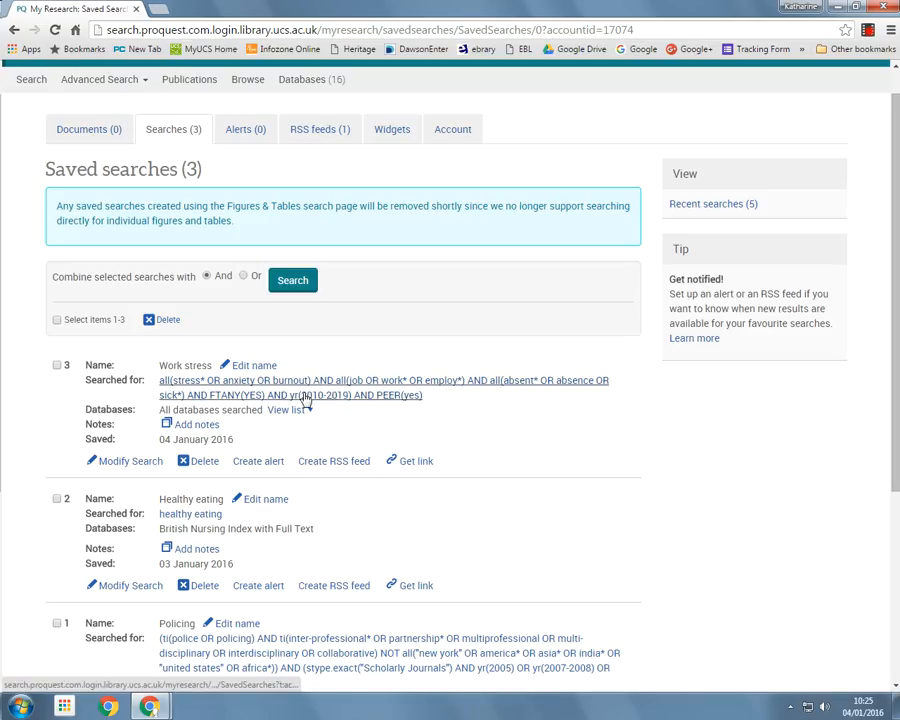
Step: Get the link to the saved "Work stress" search and copy its full address
click(407, 463)
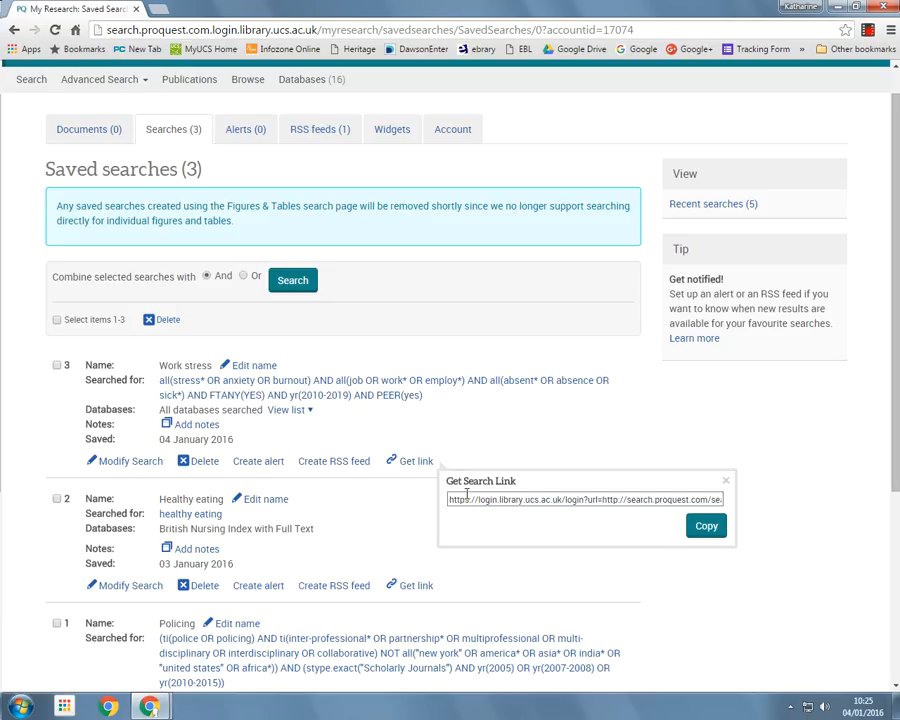
drag(450, 500, 740, 500)
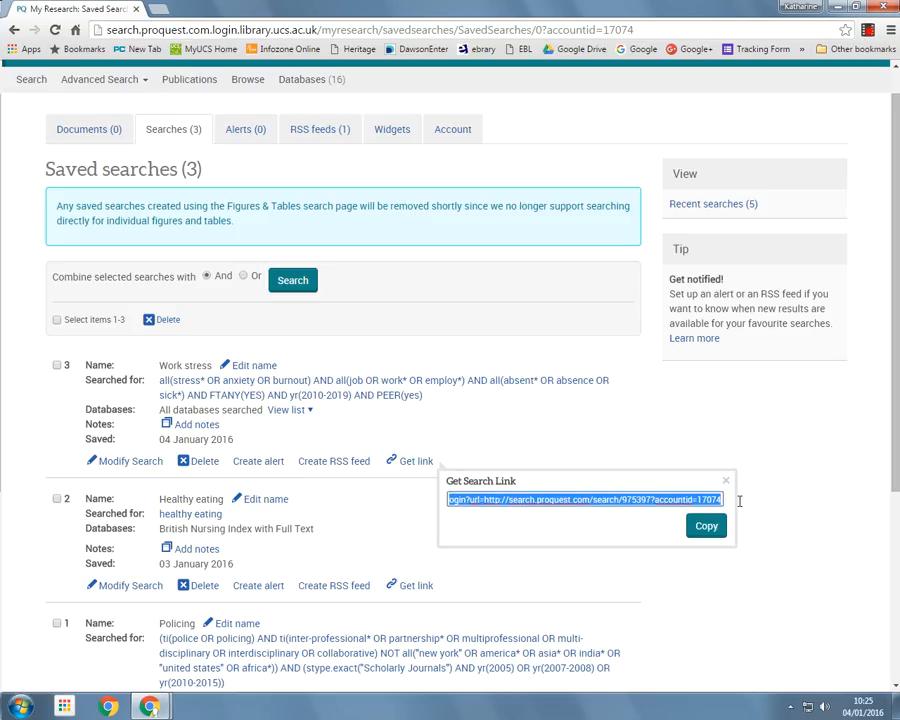
click(705, 525)
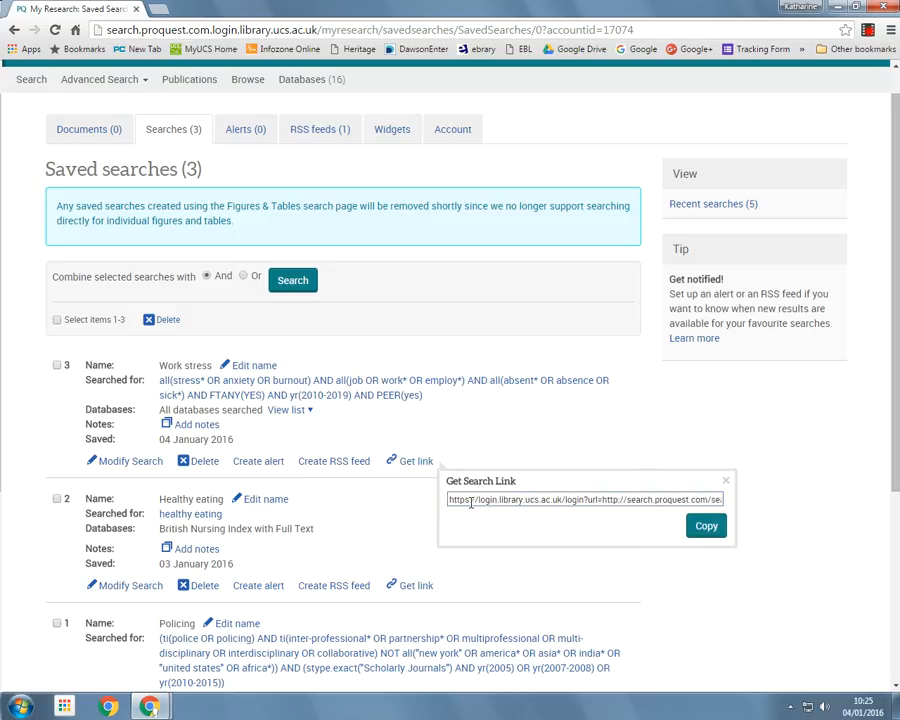
drag(449, 502, 716, 498)
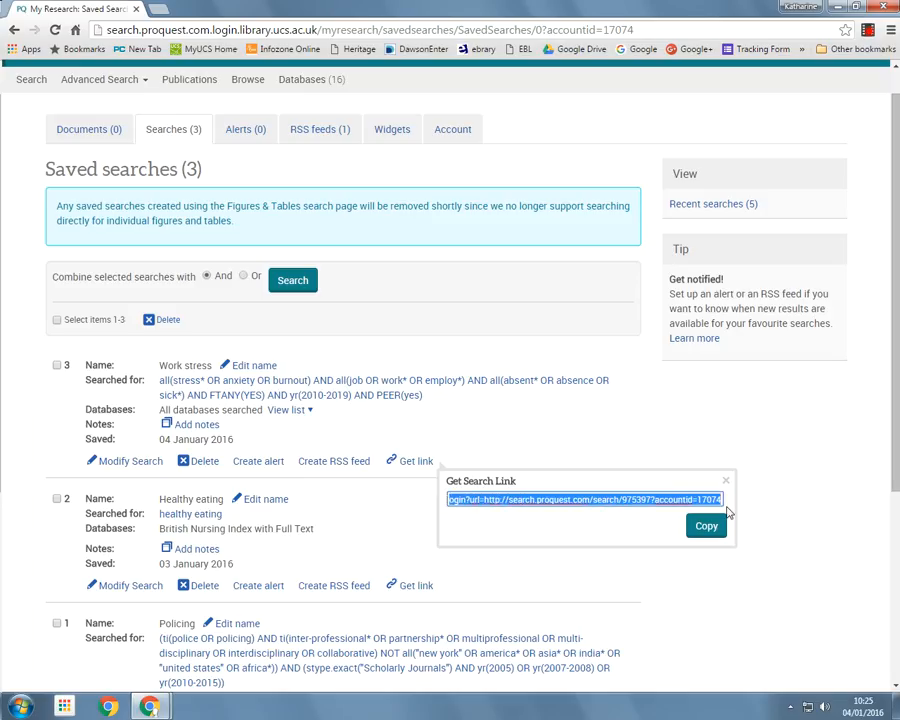
right_click(722, 510)
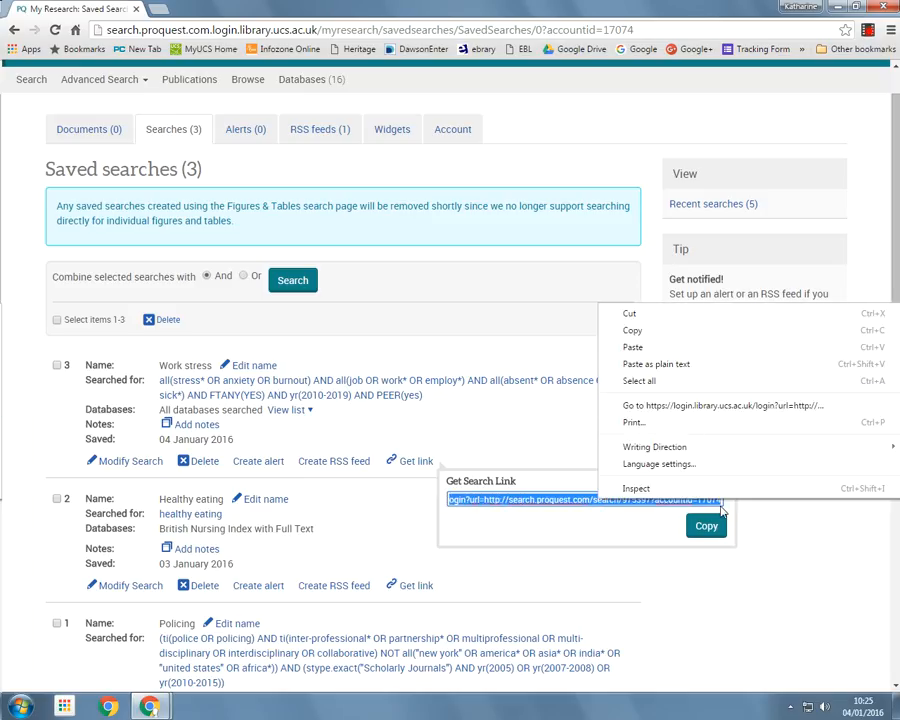
click(632, 331)
Step: Test the copied search link by loading it in a new browser tab, and close that tab
click(161, 13)
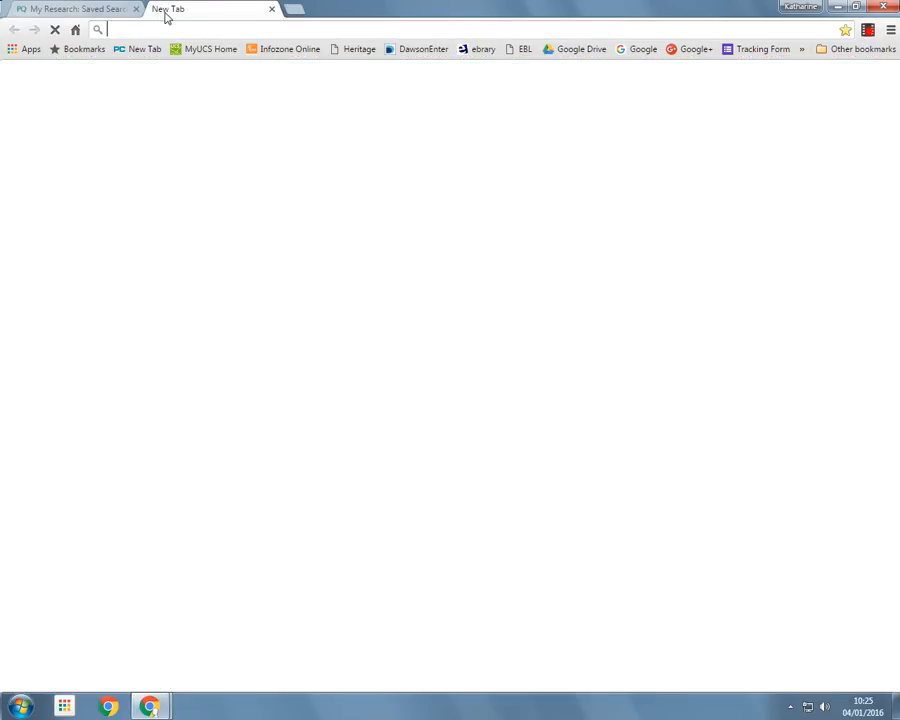
right_click(190, 32)
click(220, 97)
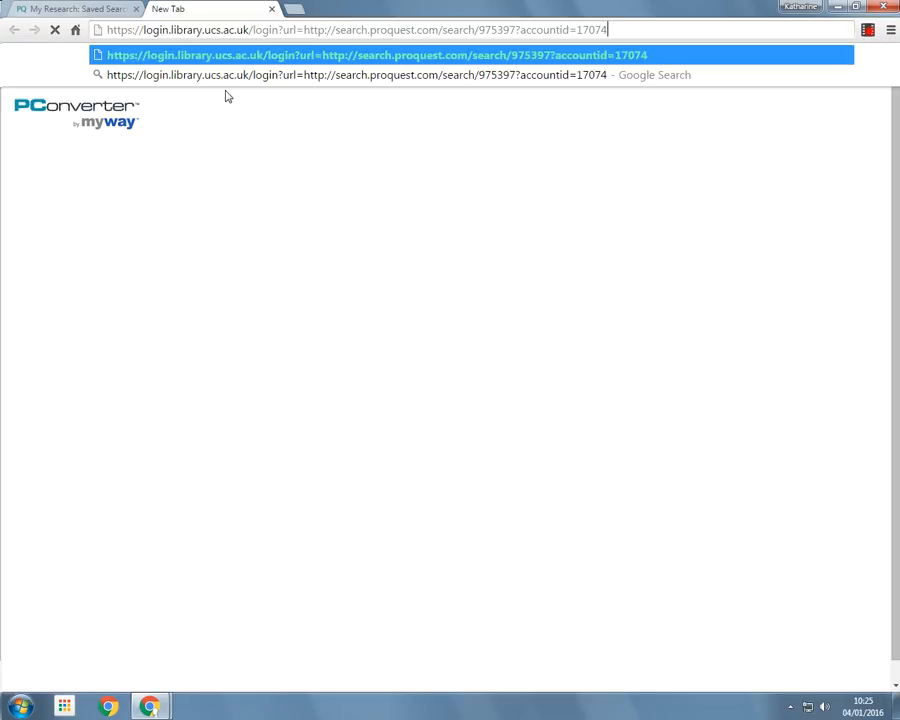
key(Return)
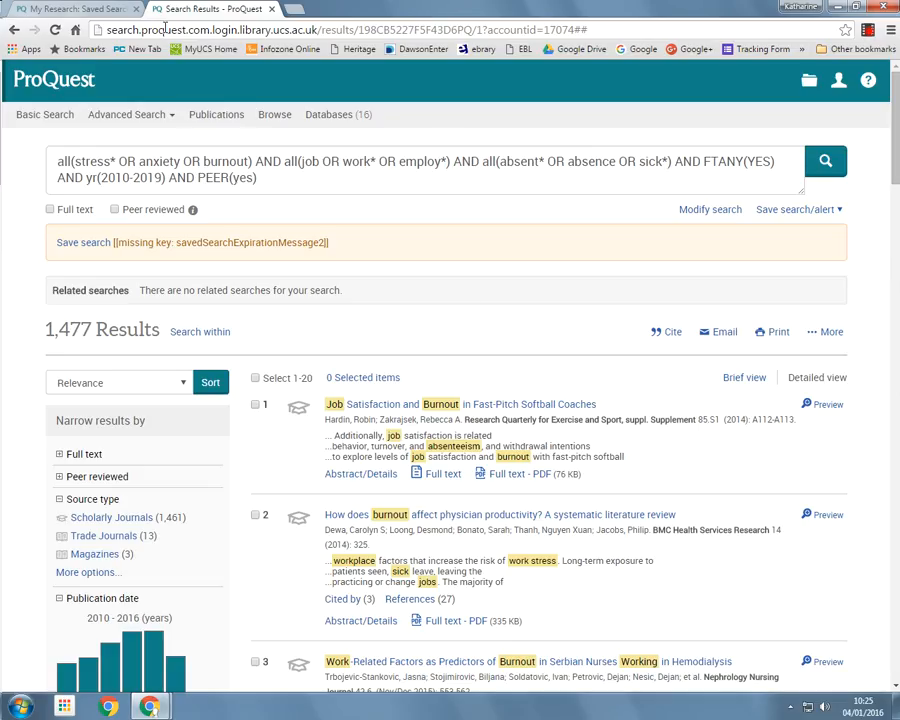
click(271, 9)
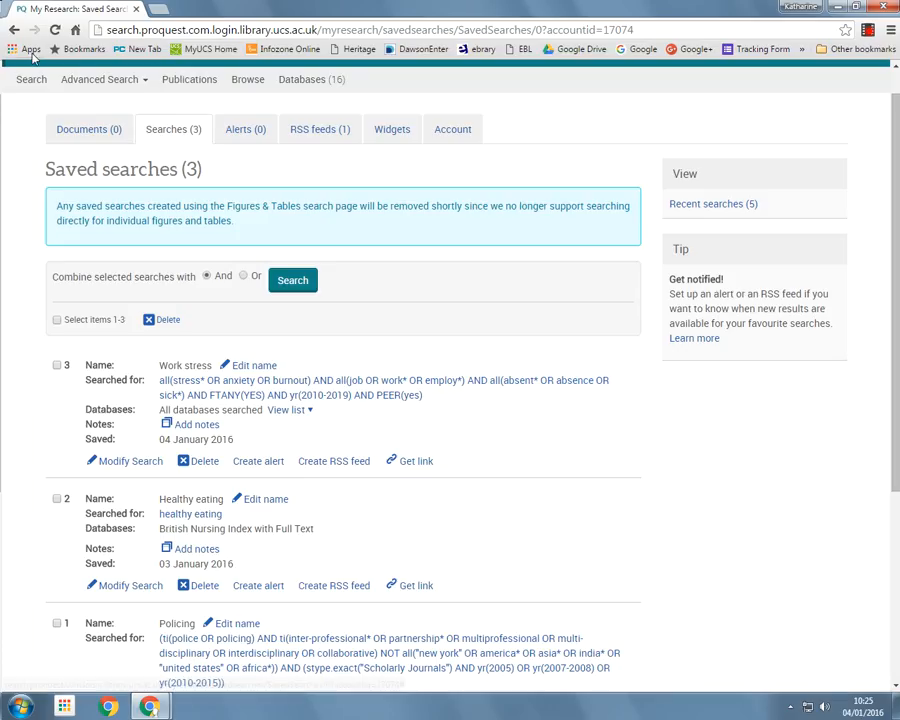
Step: Rerun the work stress search from the prefilled Advanced Search form
click(96, 86)
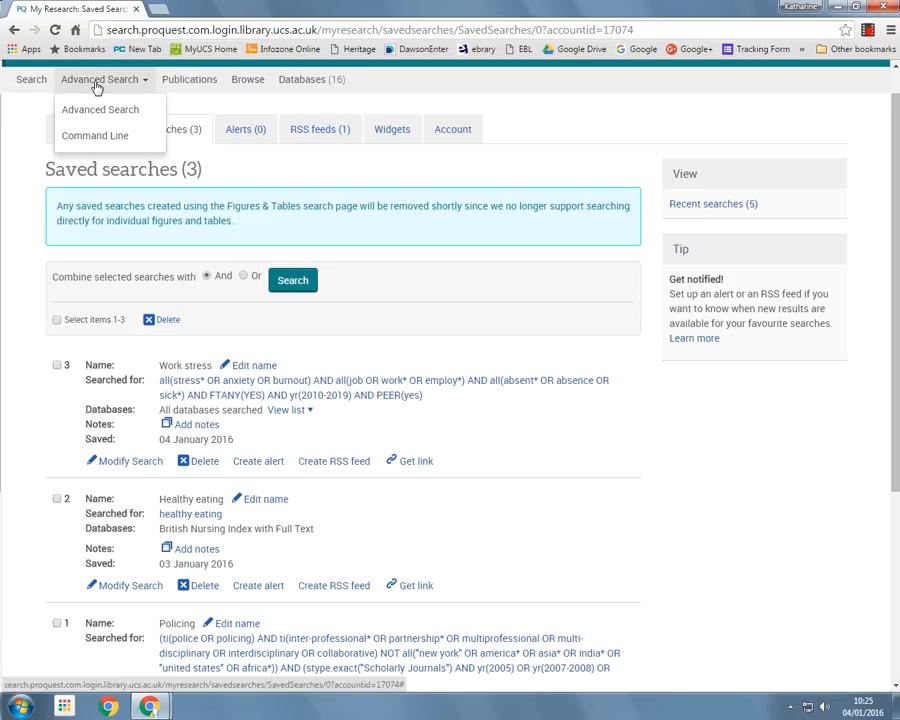
click(107, 110)
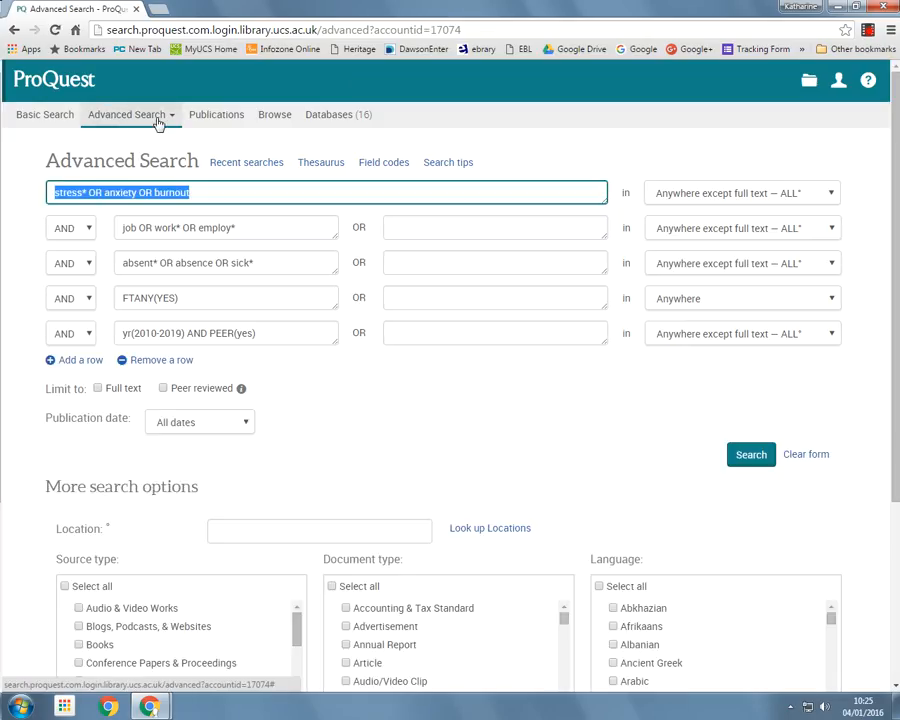
click(761, 466)
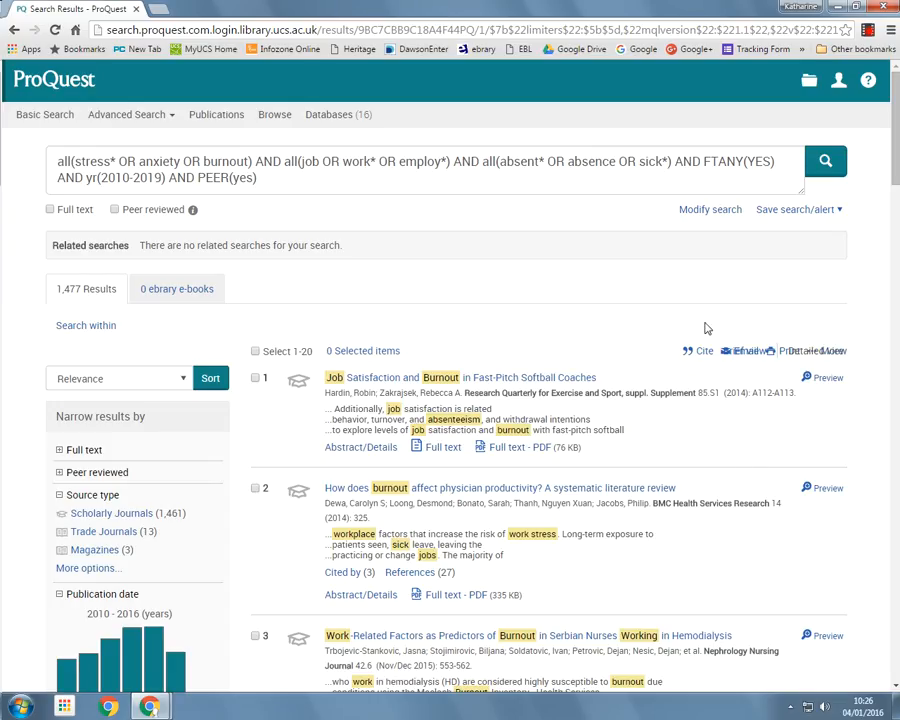
Step: Start an email alert for the current search and name it "Work stress"
click(793, 211)
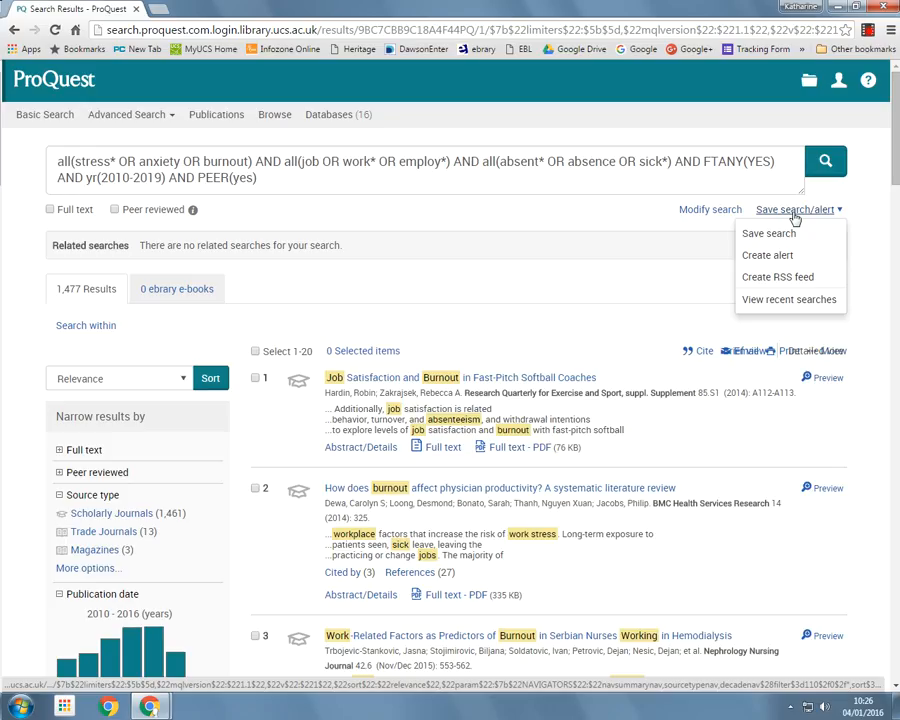
click(752, 256)
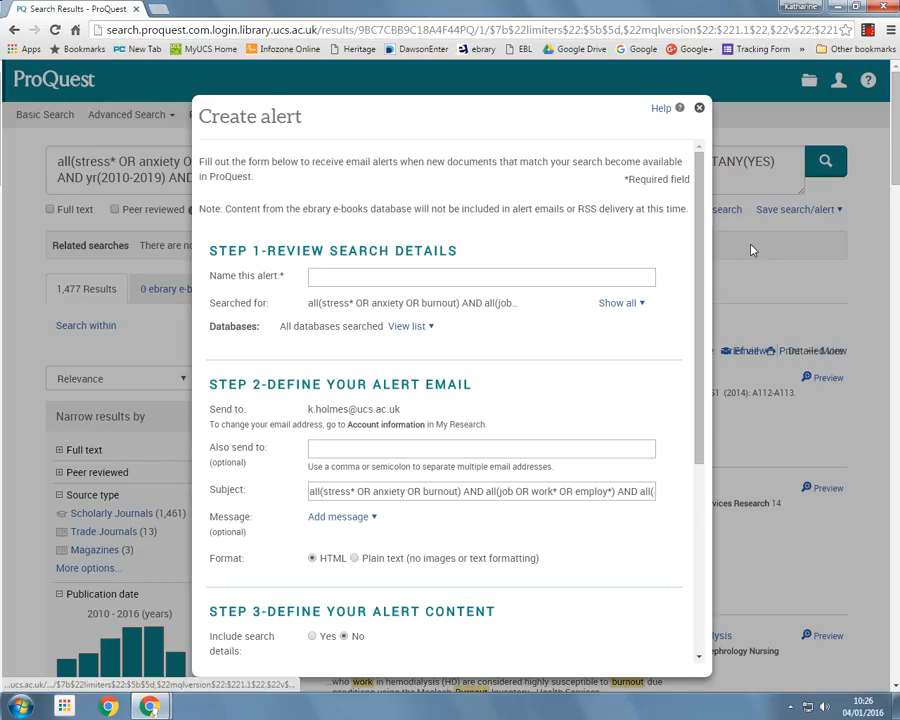
click(405, 275)
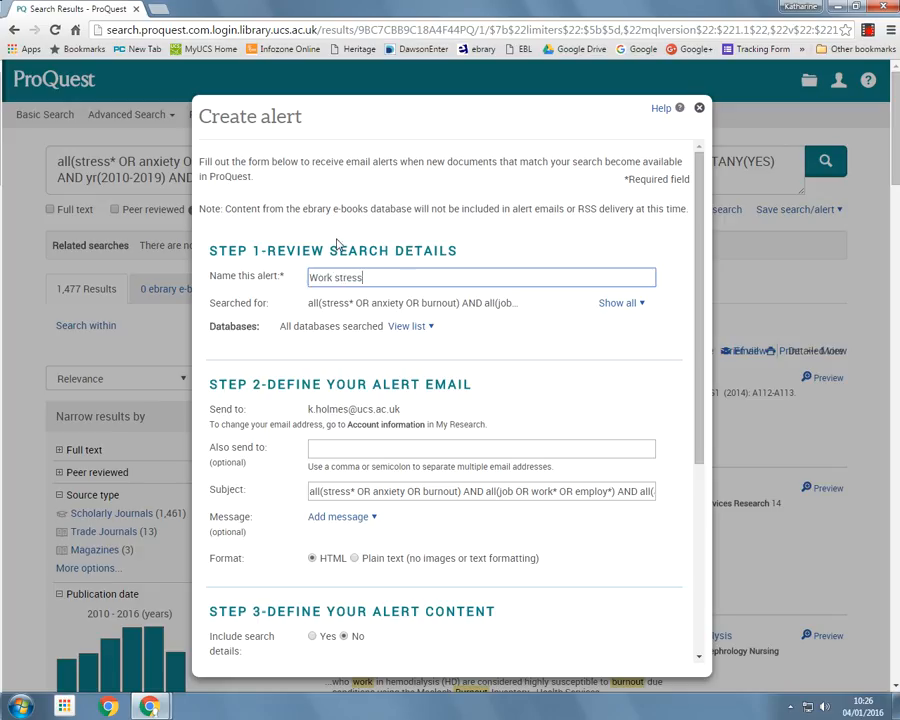
Step: Keep the alert monthly with newly published documents only, enable sending even when no new documents match, and create it
drag(703, 249, 700, 294)
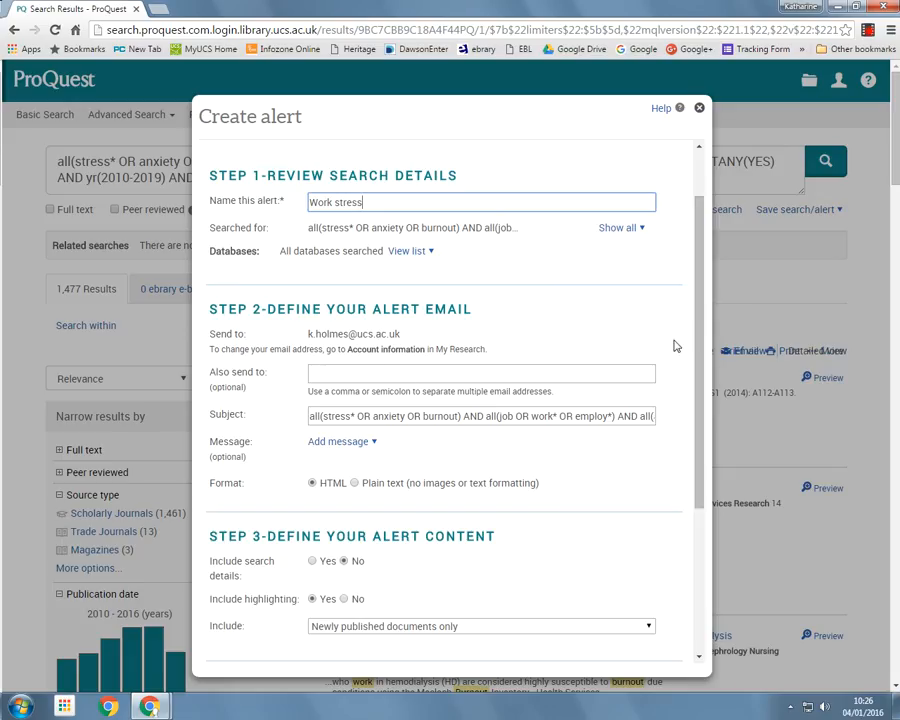
drag(703, 342, 707, 460)
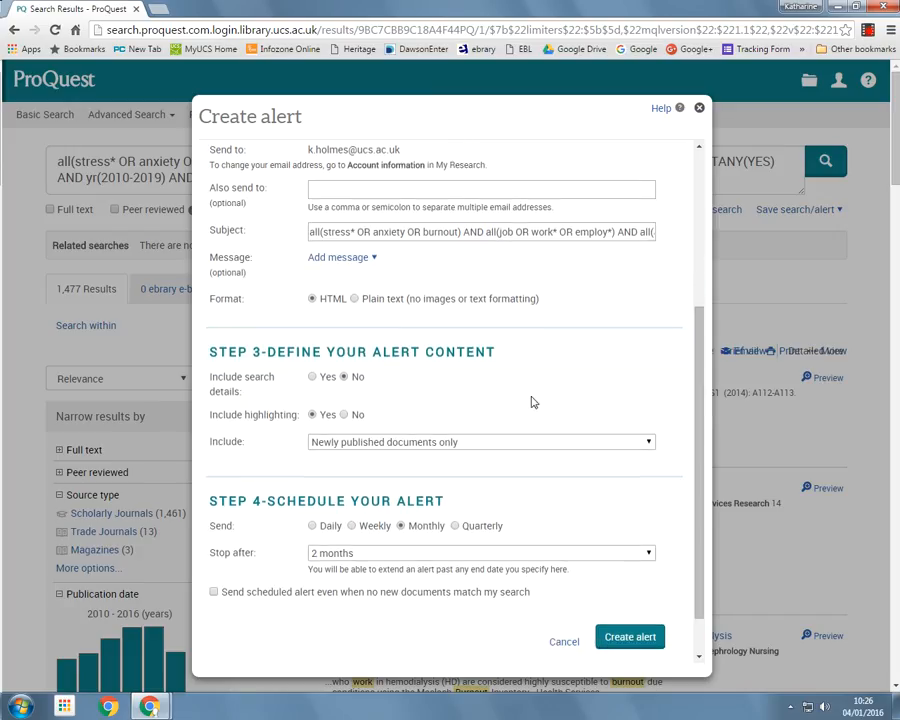
click(648, 444)
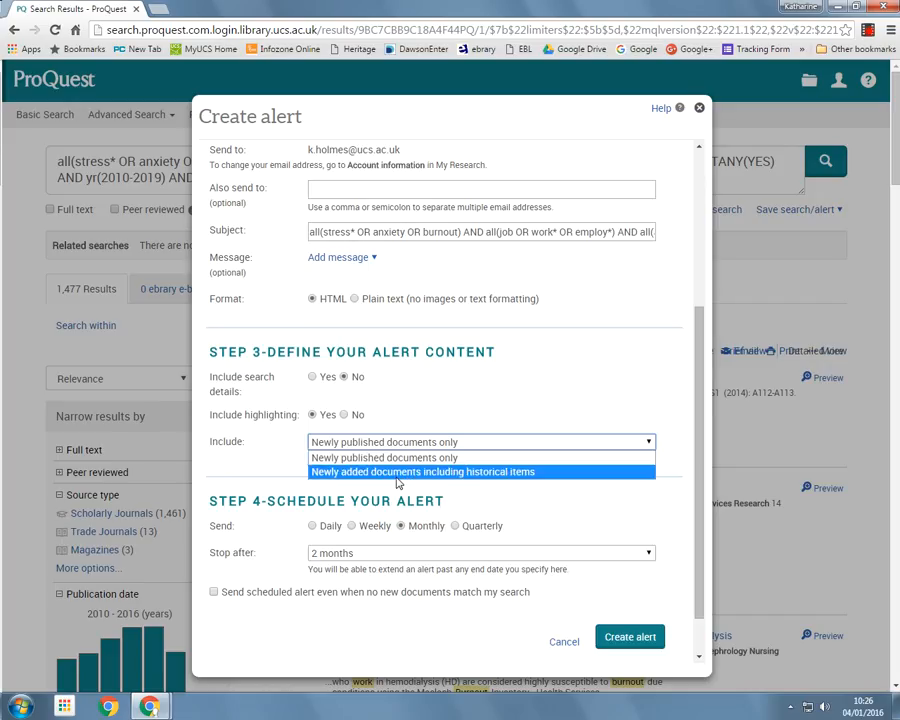
click(587, 508)
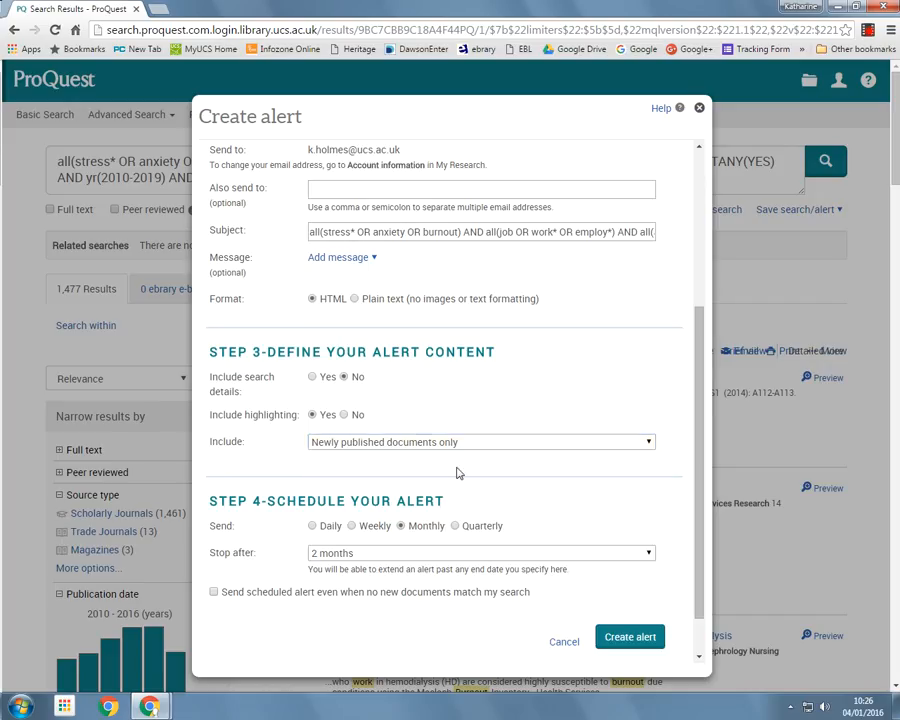
scroll(689, 503, down, 2)
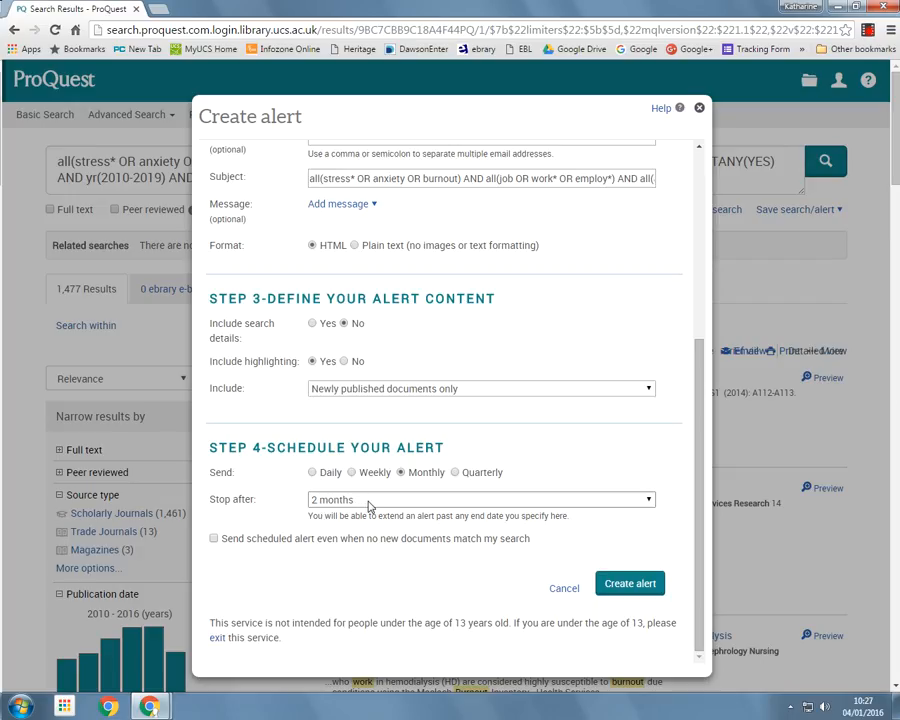
click(214, 540)
click(636, 592)
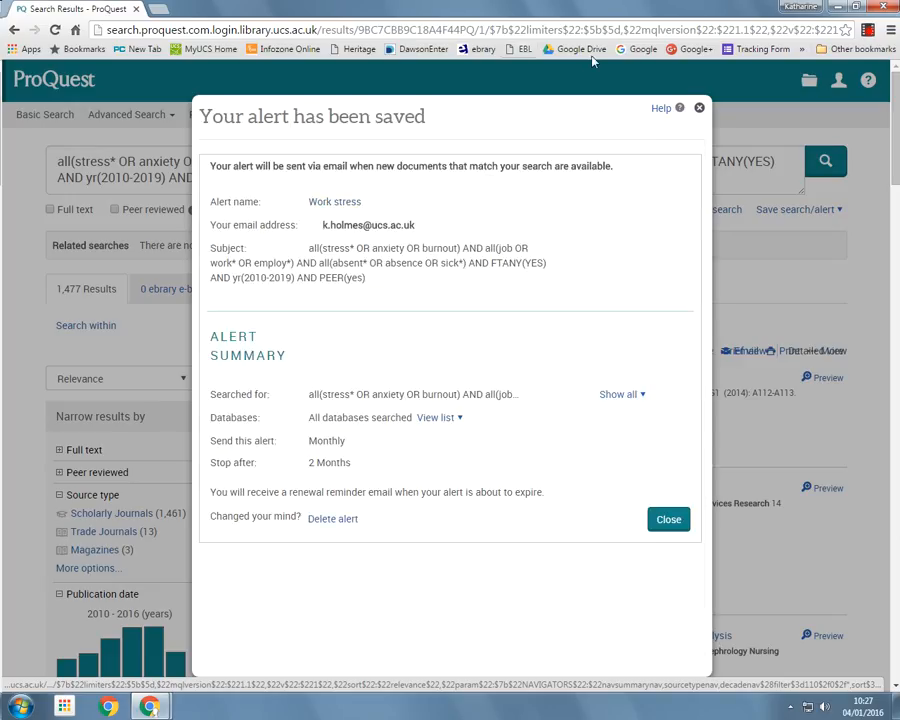
click(699, 109)
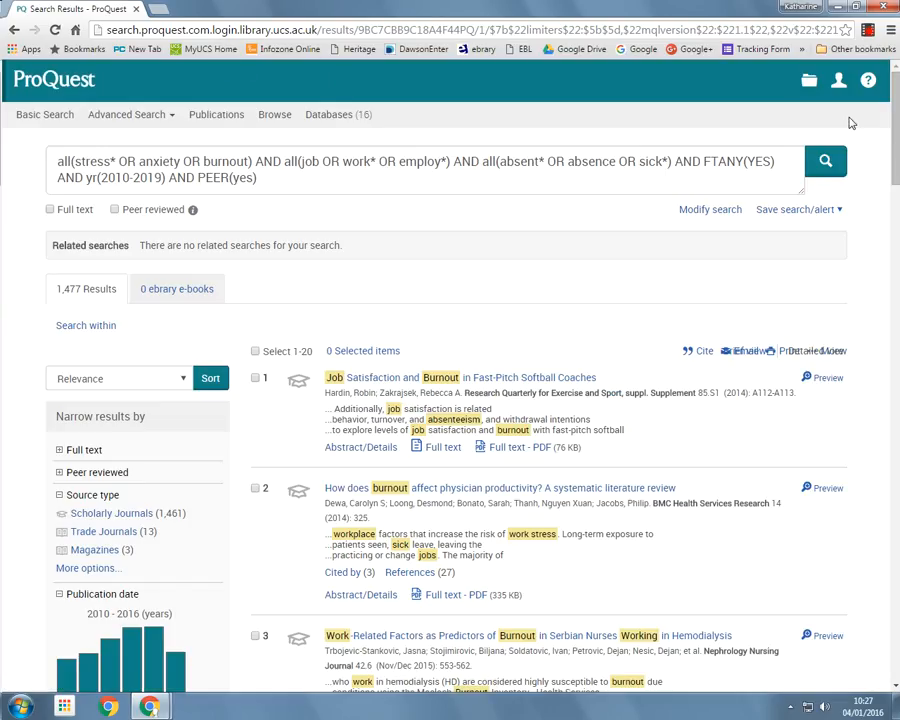
Step: Open the list of alerts in My Research
click(838, 82)
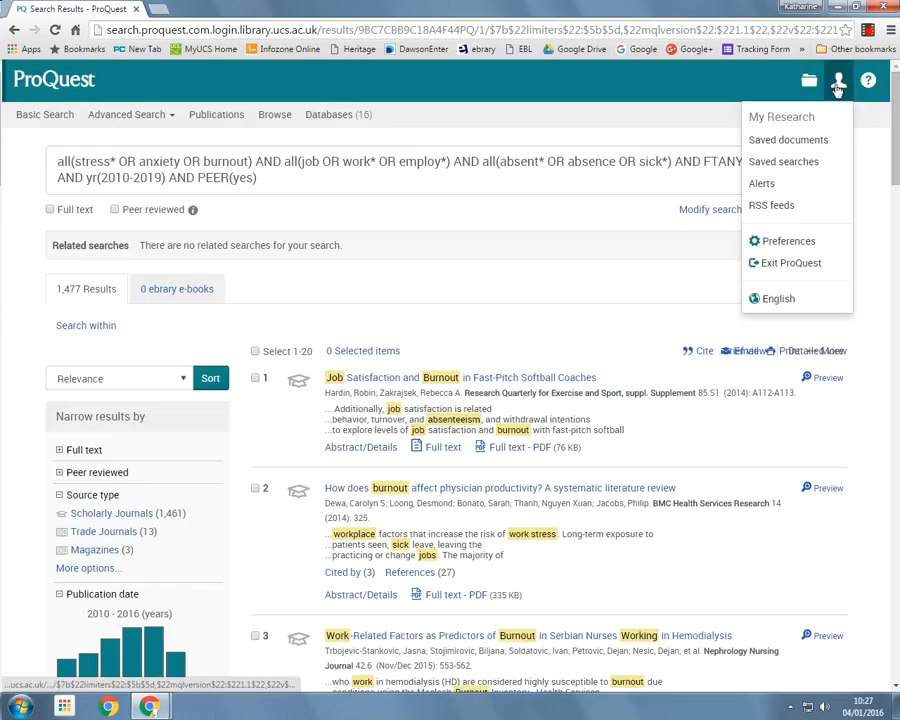
click(756, 184)
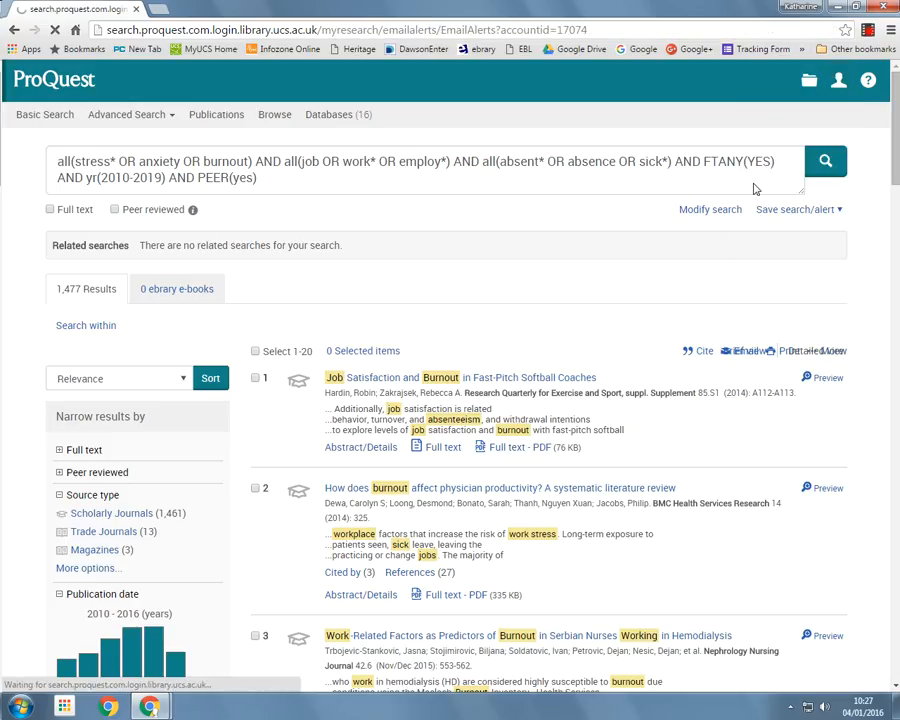